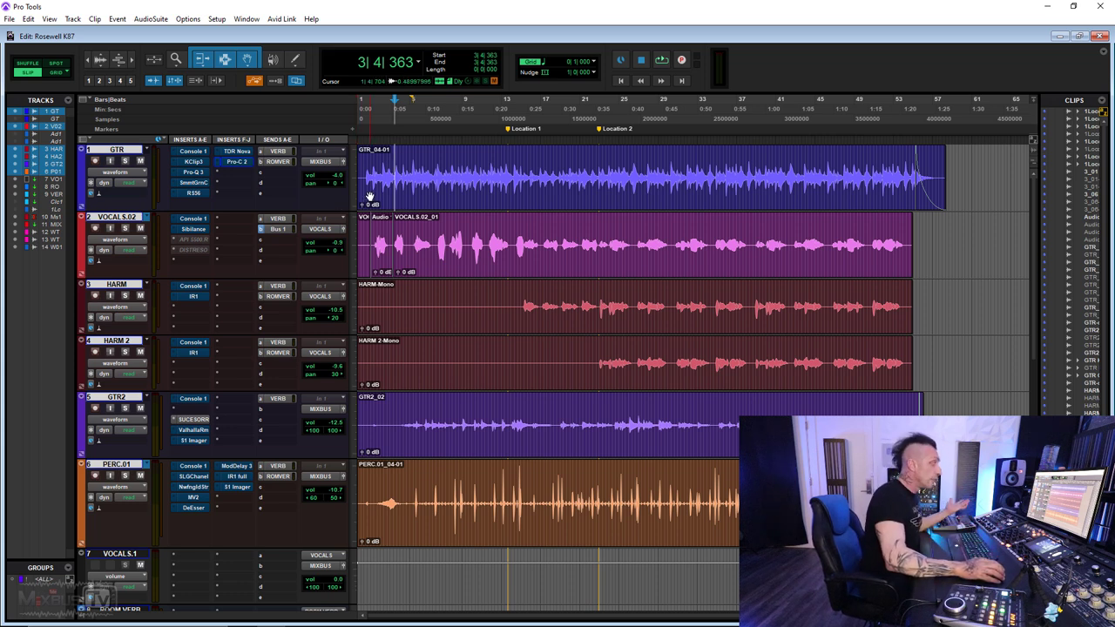
Step: Play the mix from the start of the GTR clip to hear its opening bars
left_click(493, 184)
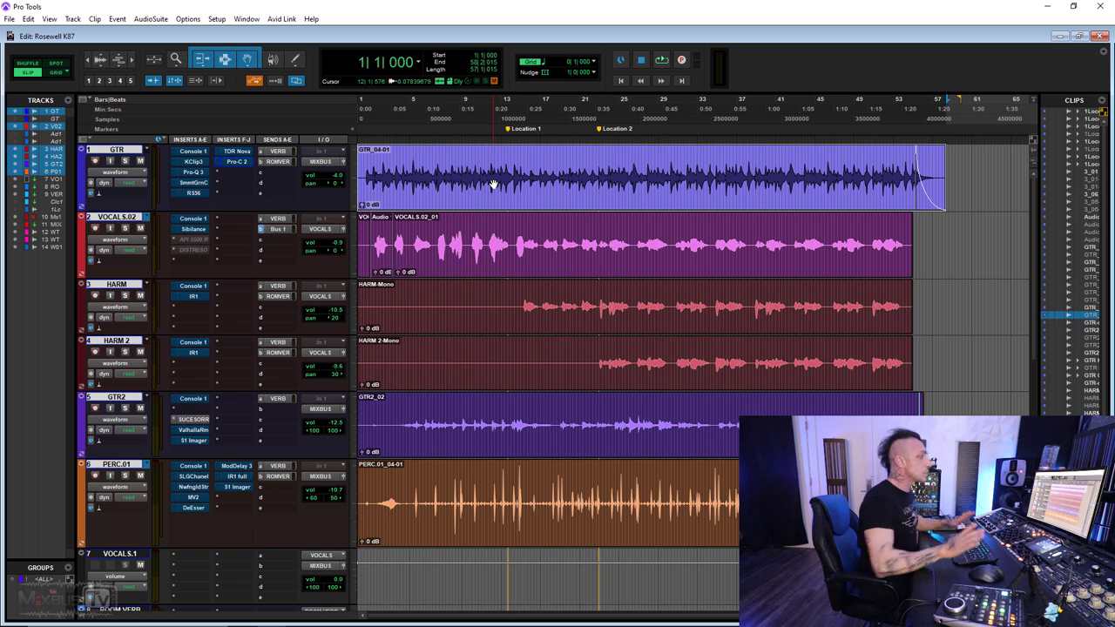
key("space")
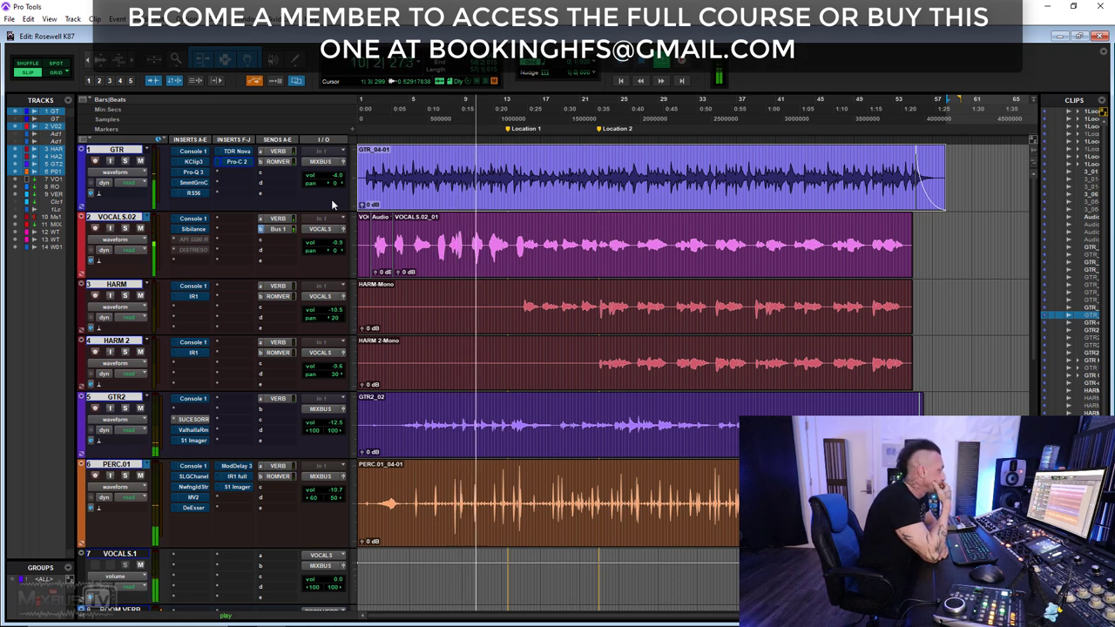
key("space")
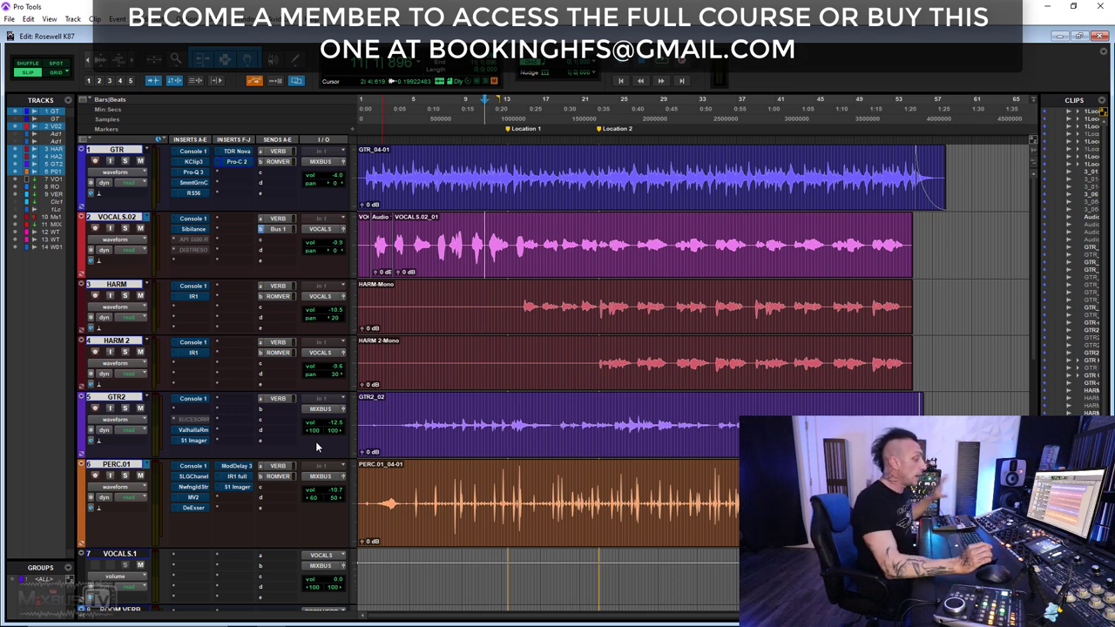
Step: Solo the blue WThCWC_01 track, play it from the beginning and reduce the height of track 12
scroll(315, 443, "down", 10)
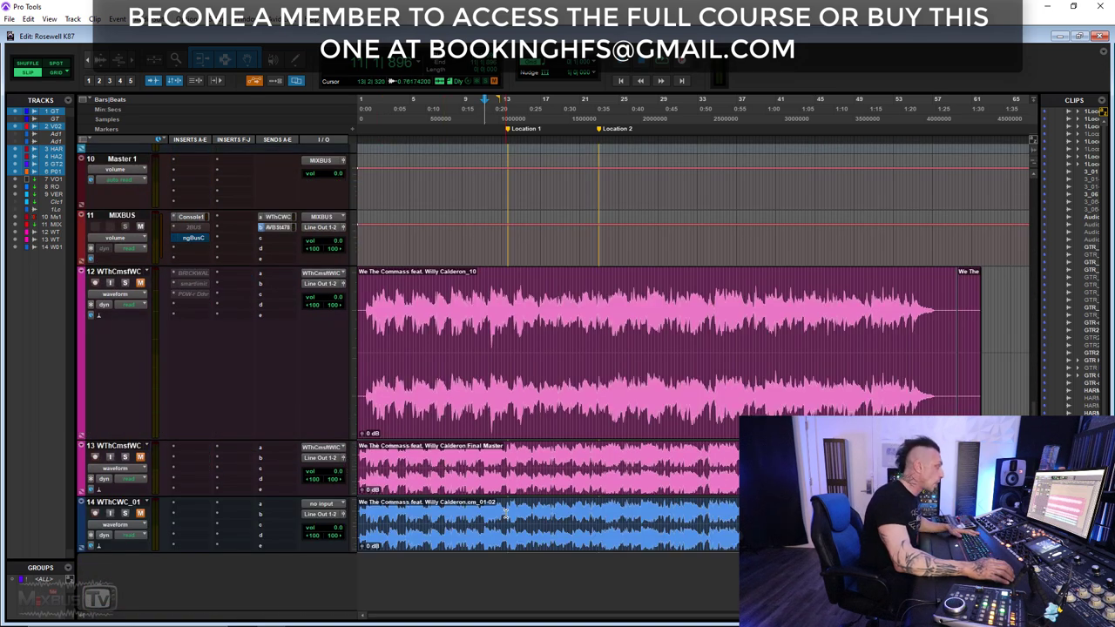
key("shift+s")
key("Return")
key("space")
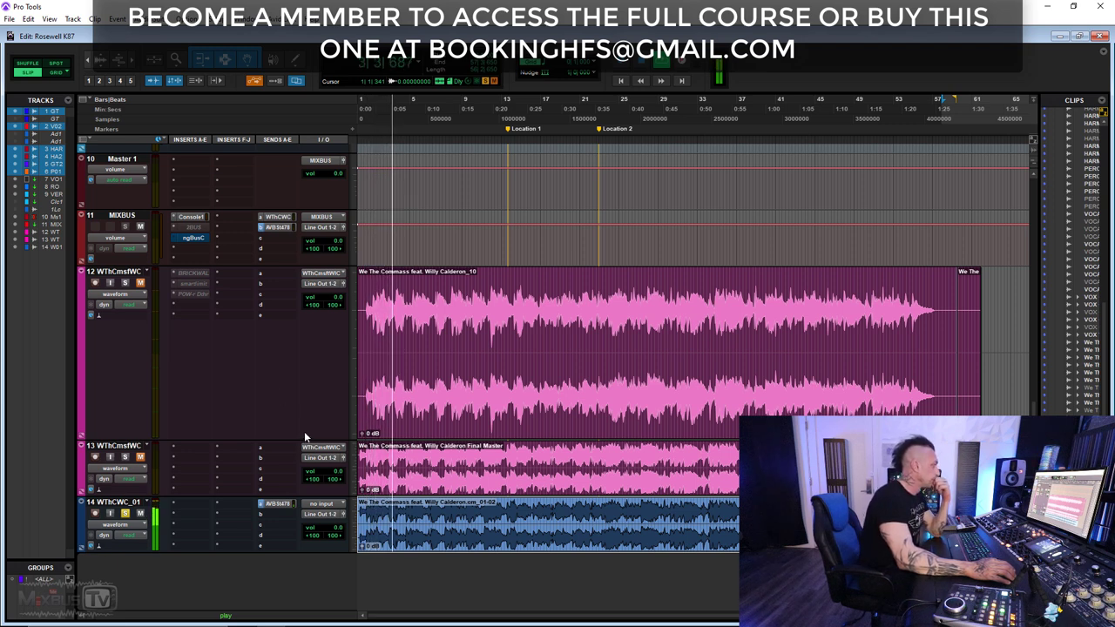
left_click_drag(303, 440, 299, 359)
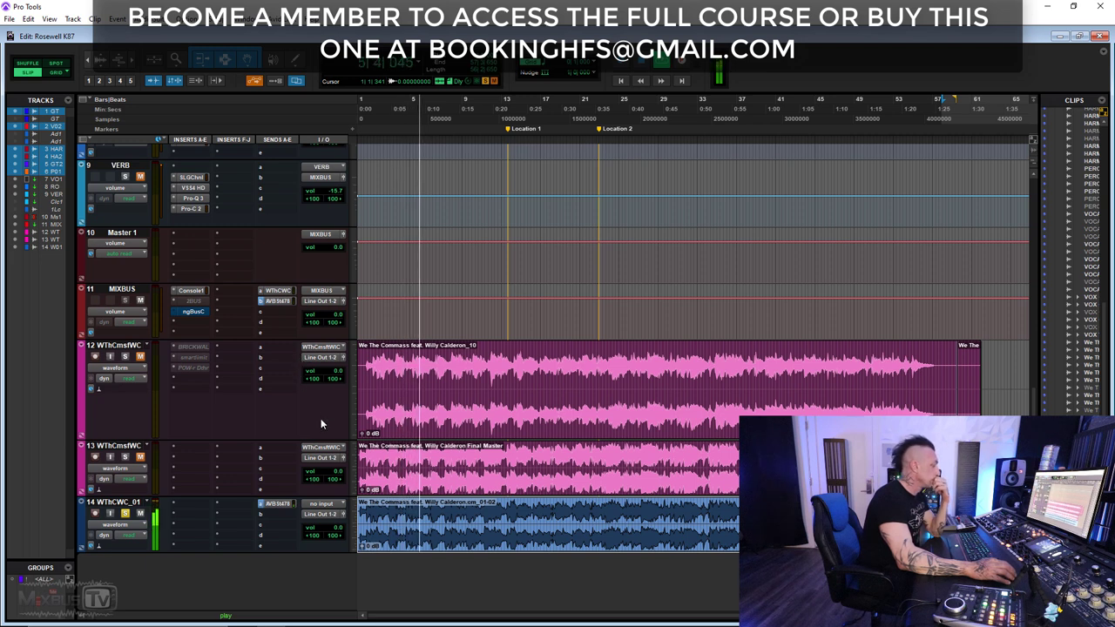
scroll(330, 441, "up", 2)
scroll(329, 441, "down", 2)
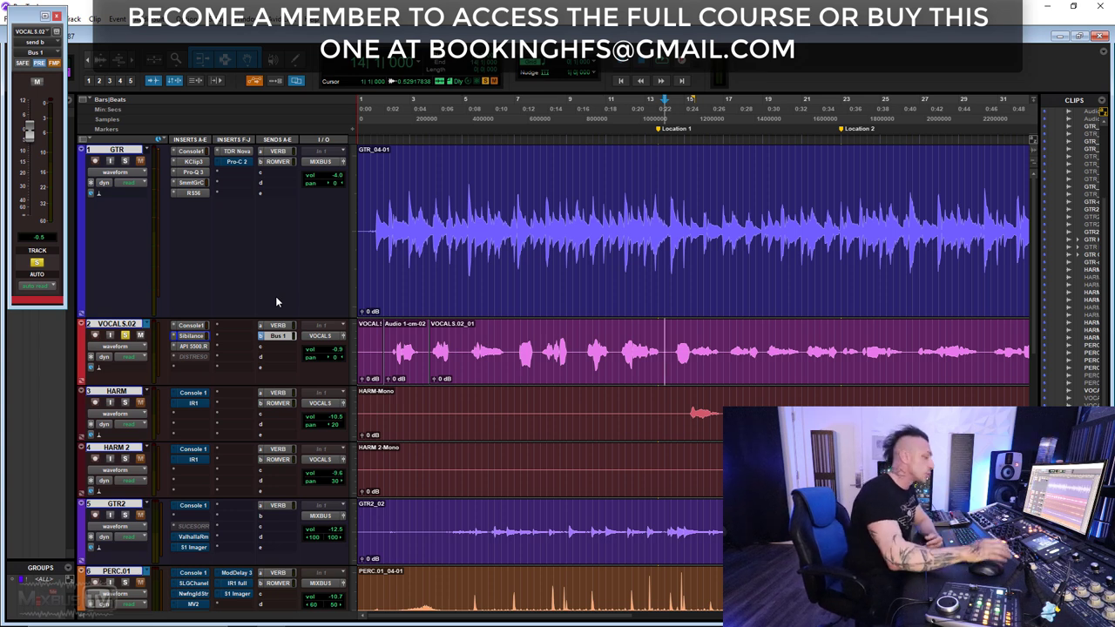
Step: Activate the DISTRESSOR insert on VOCALS.02 and audition the opening vocal phrases through it
right_click(208, 357)
left_click(218, 362)
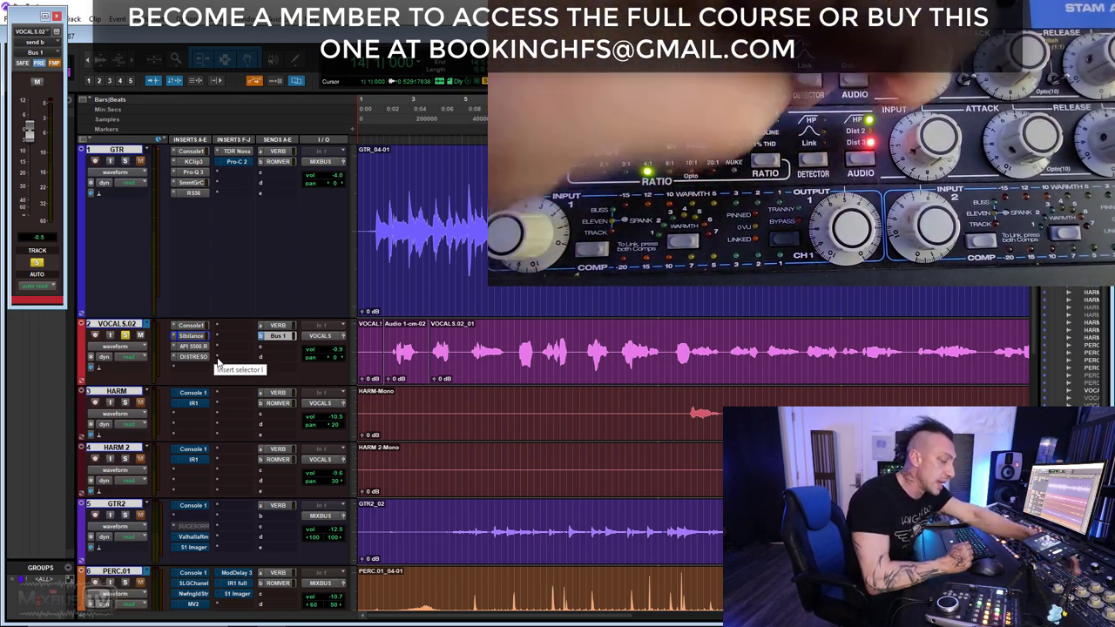
left_click_drag(386, 353, 671, 348)
key("space")
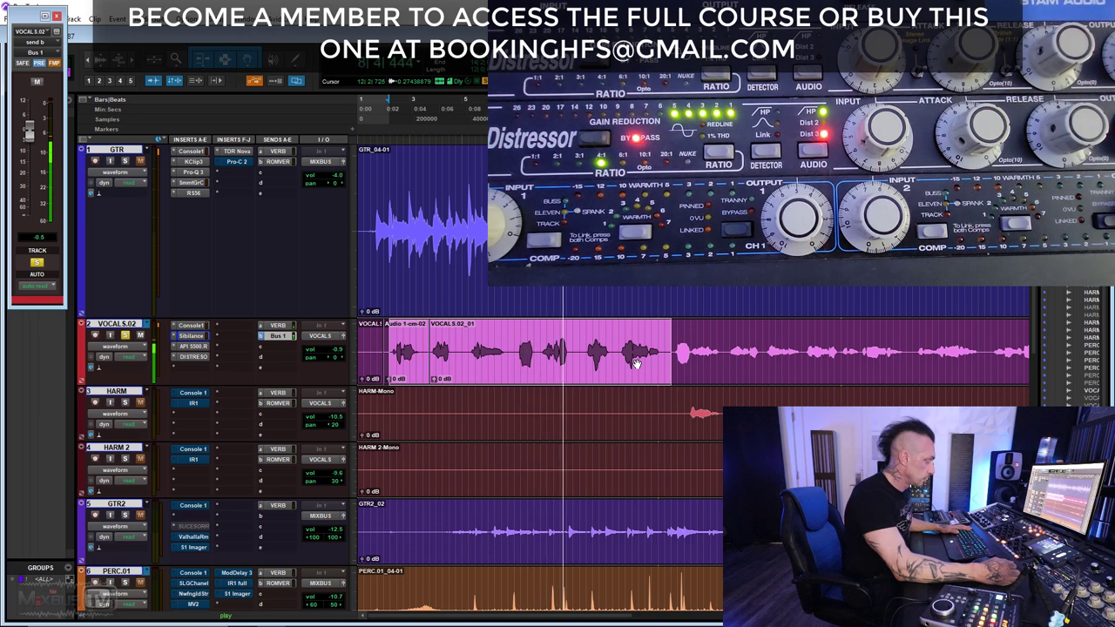
key("space")
key("space")
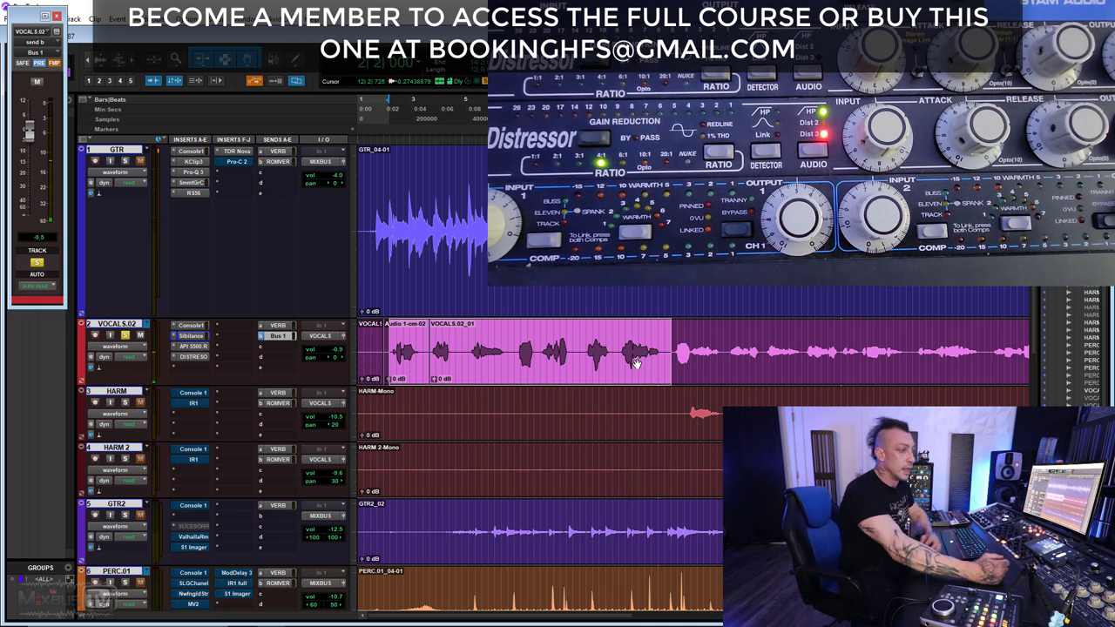
Step: Select two phrases of the early VOCALS.02 part up close and play them within the mix
key("e")
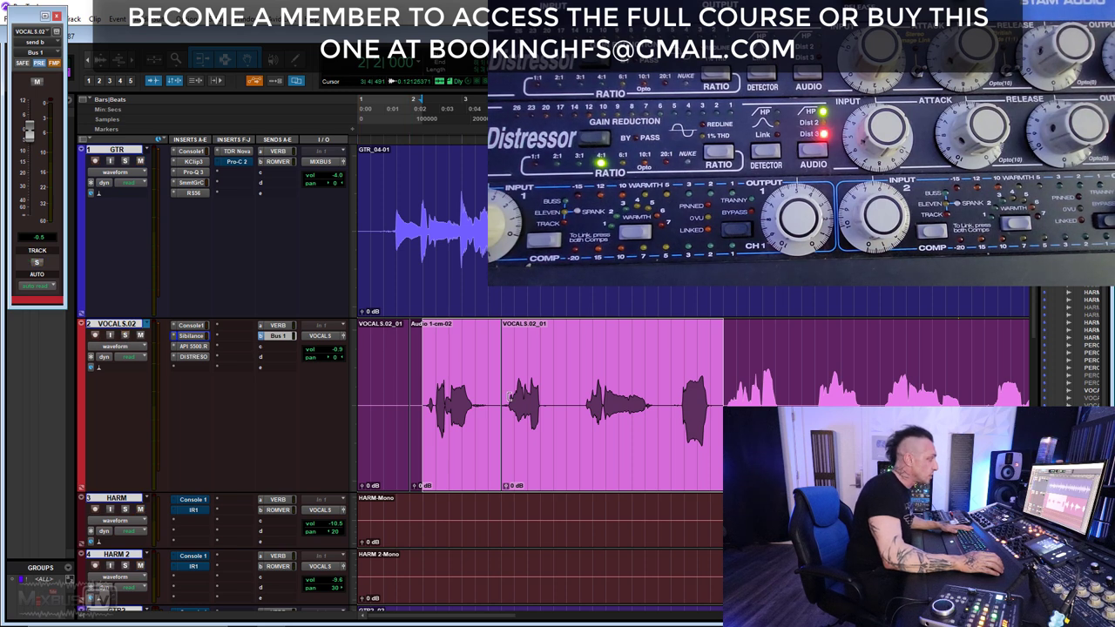
left_click_drag(565, 377, 727, 383)
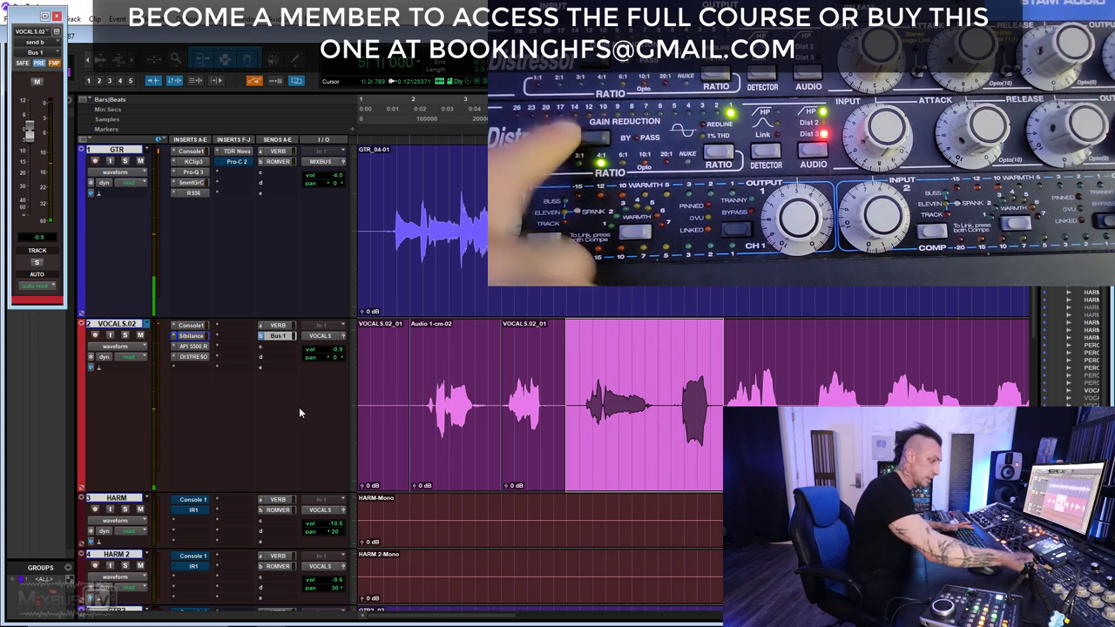
key("space")
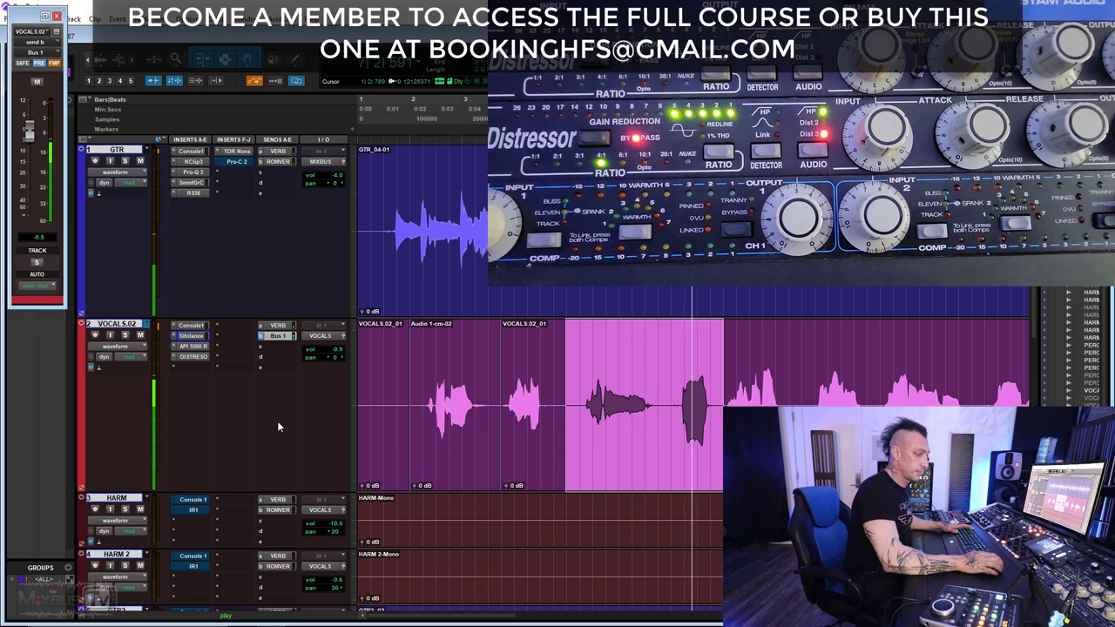
key("r")
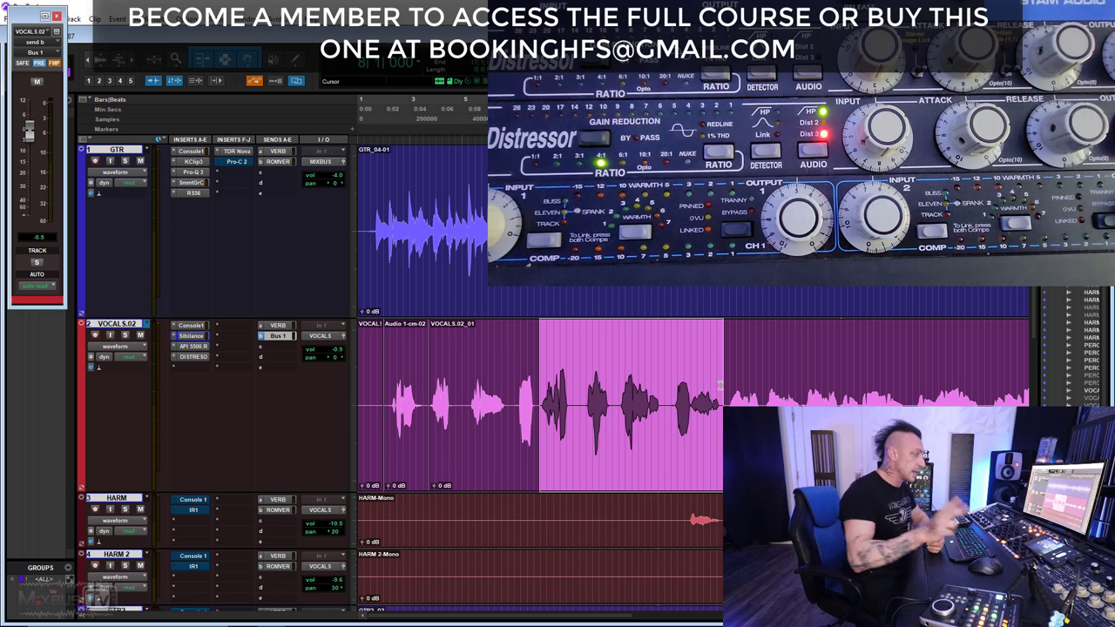
Step: Select and play the quieter VOCALS.02 passage from bar 15, and extend the selection back to the earlier phrases
left_click_drag(690, 389, 984, 383)
key("space")
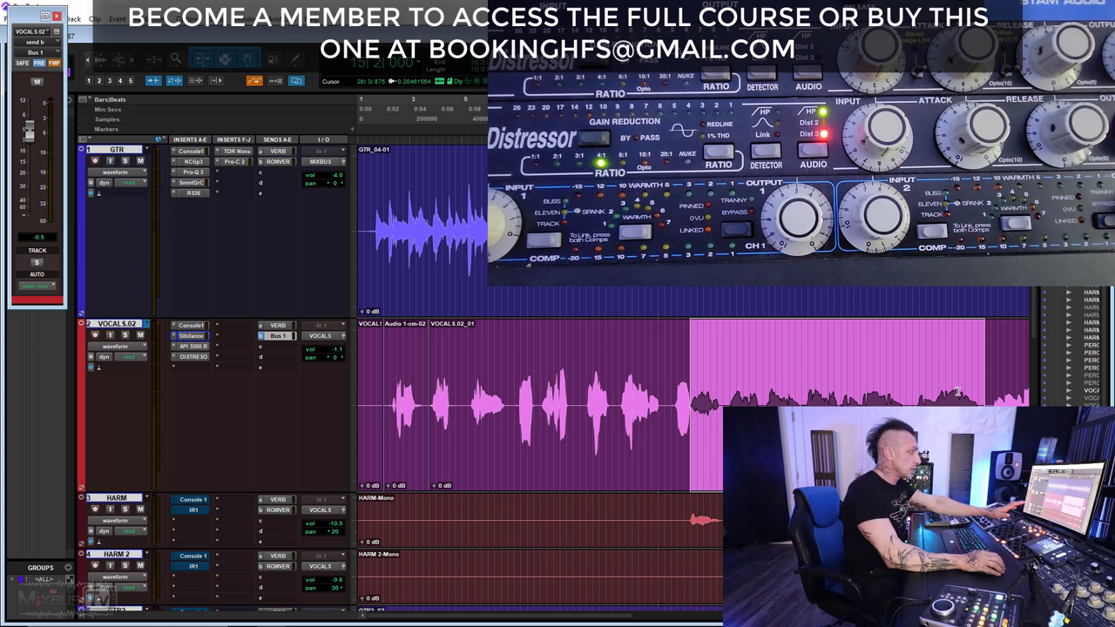
key("r")
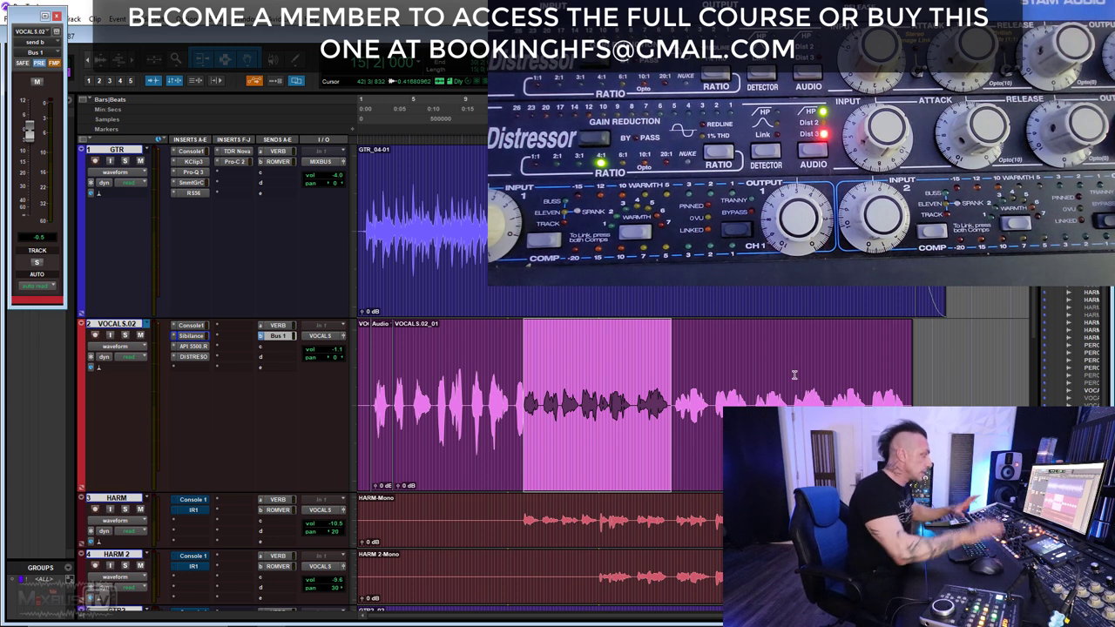
left_click(434, 383, "shift")
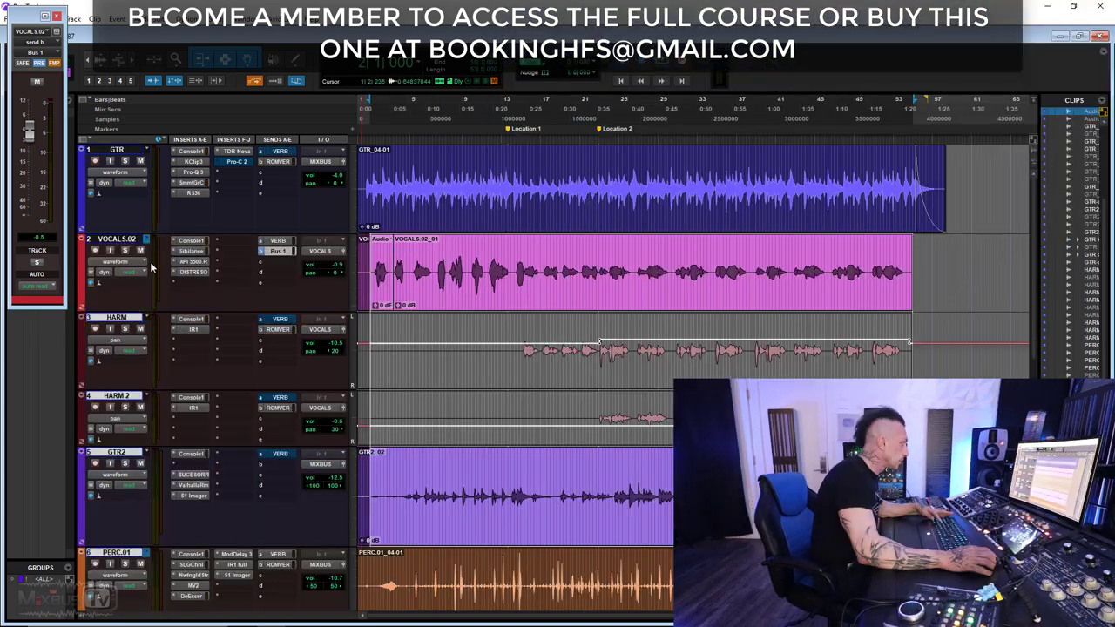
Step: Open the SSL G-Channel and VSS4 HD plug-ins on the VERB track to inspect its reverb chain
scroll(172, 338, "down", 5)
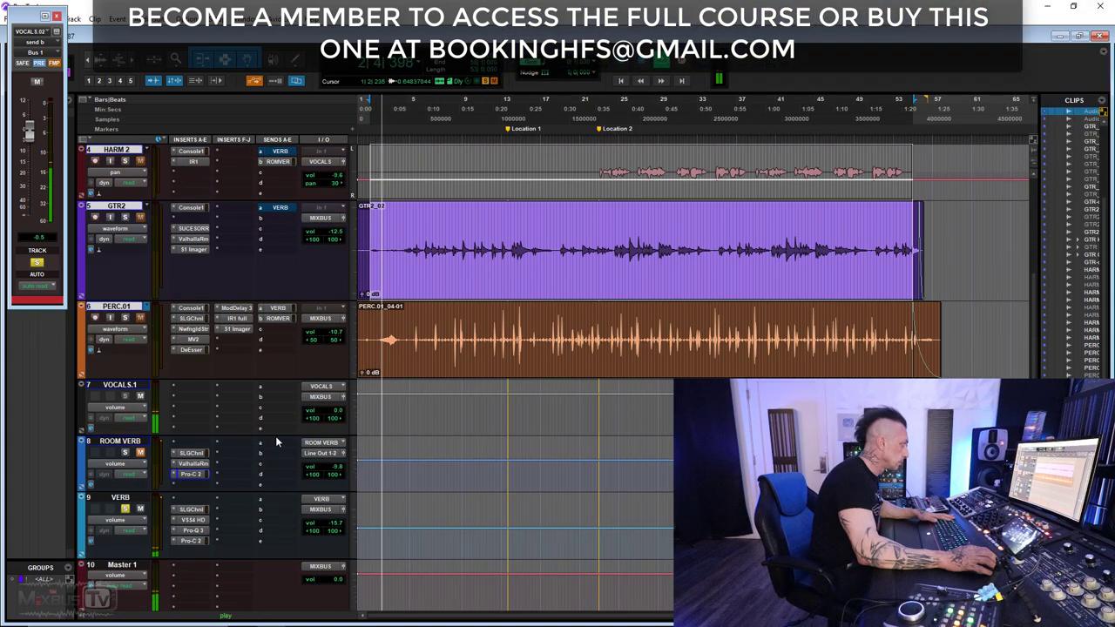
key("r")
key("r")
scroll(280, 437, "down", 2)
key("r")
key("r")
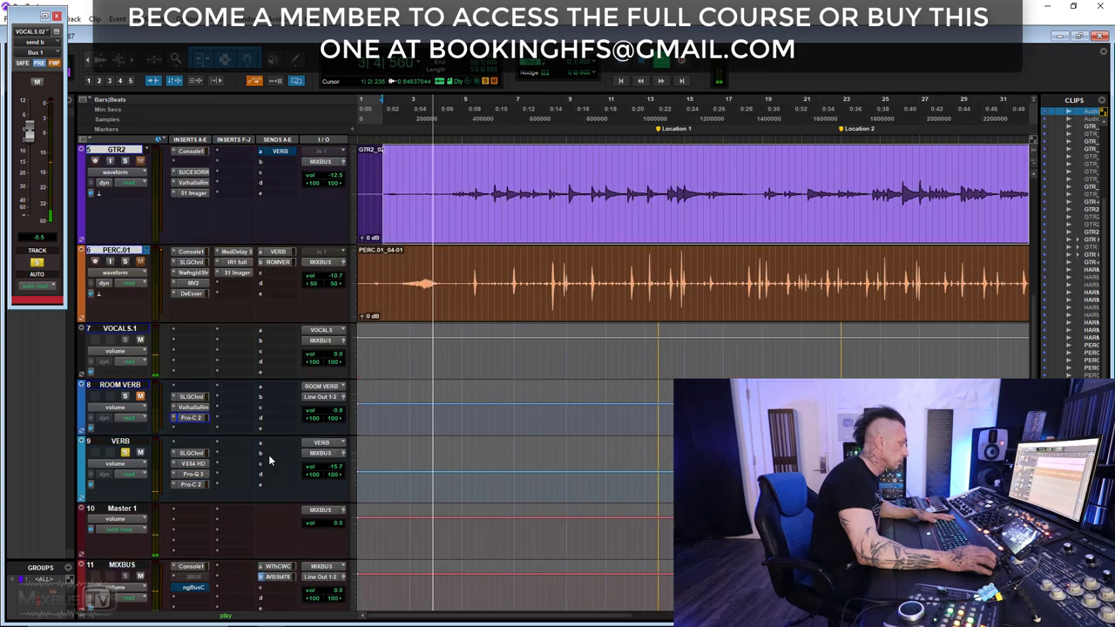
scroll(268, 477, "up", 5)
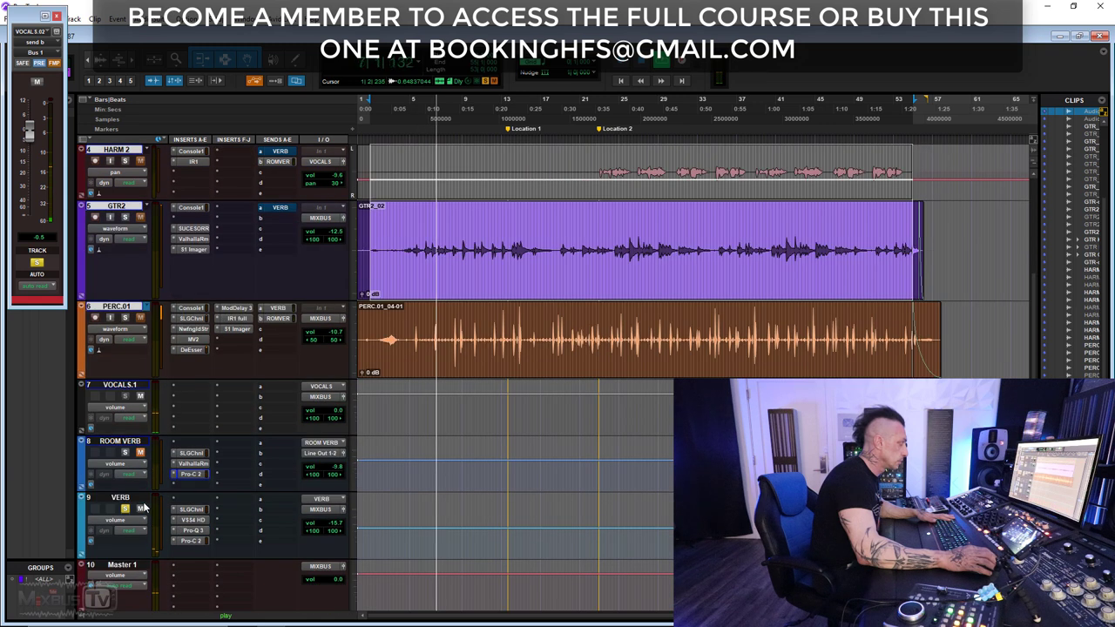
left_click(192, 508)
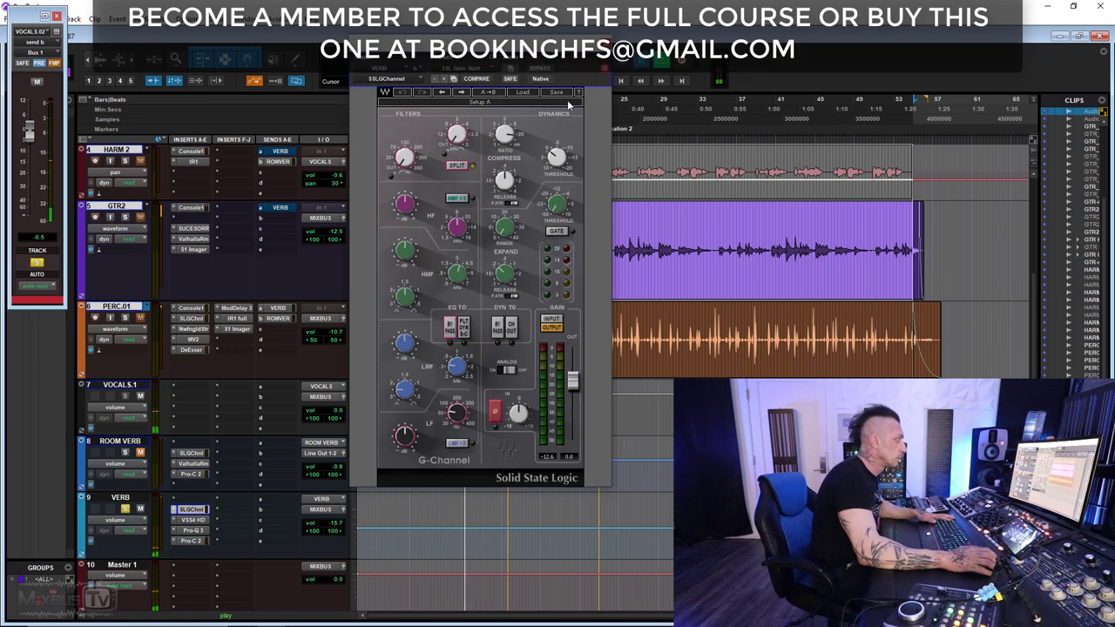
left_click(191, 519)
left_click_drag(609, 68, 365, 69)
left_click_drag(626, 389, 655, 421)
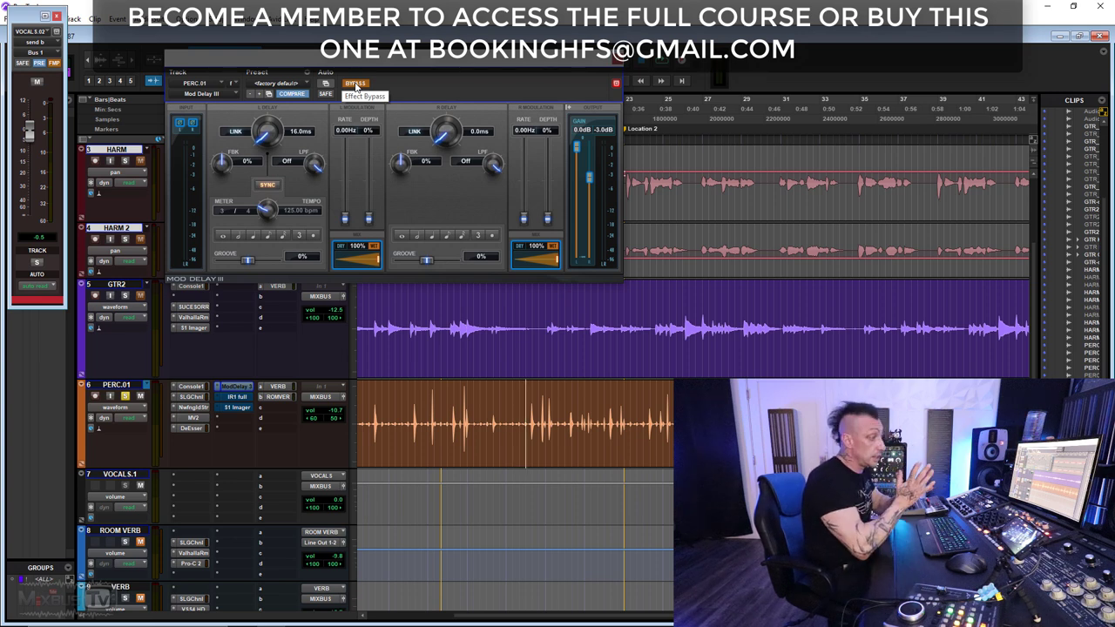
Step: Open the IR1 full reverb on PERC.01 and look through its preset list, including the FILM category
key("space")
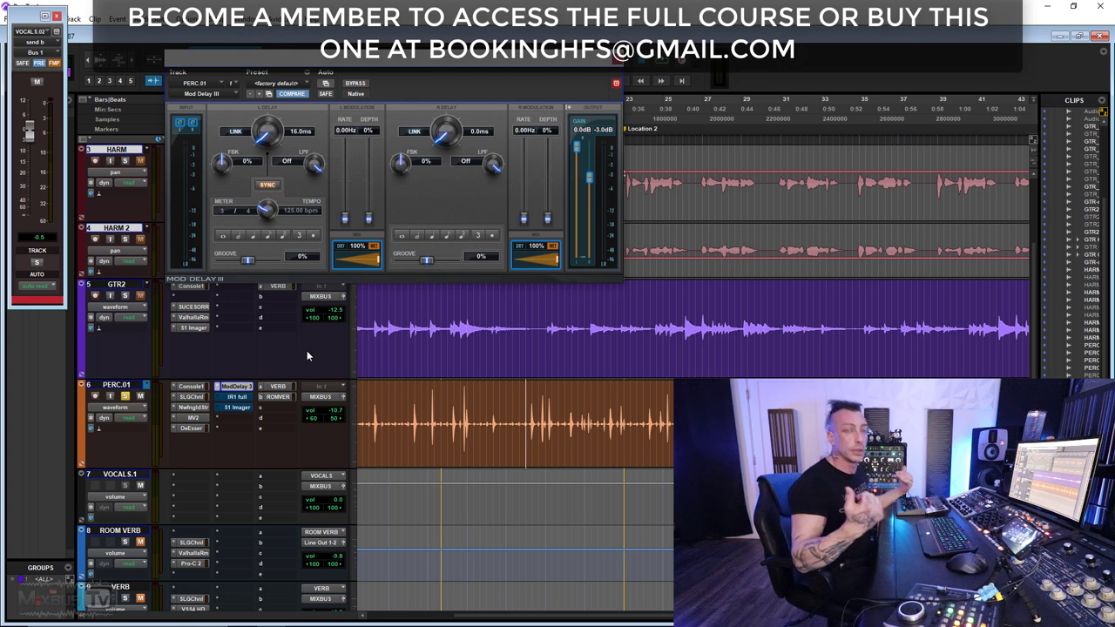
left_click(237, 396)
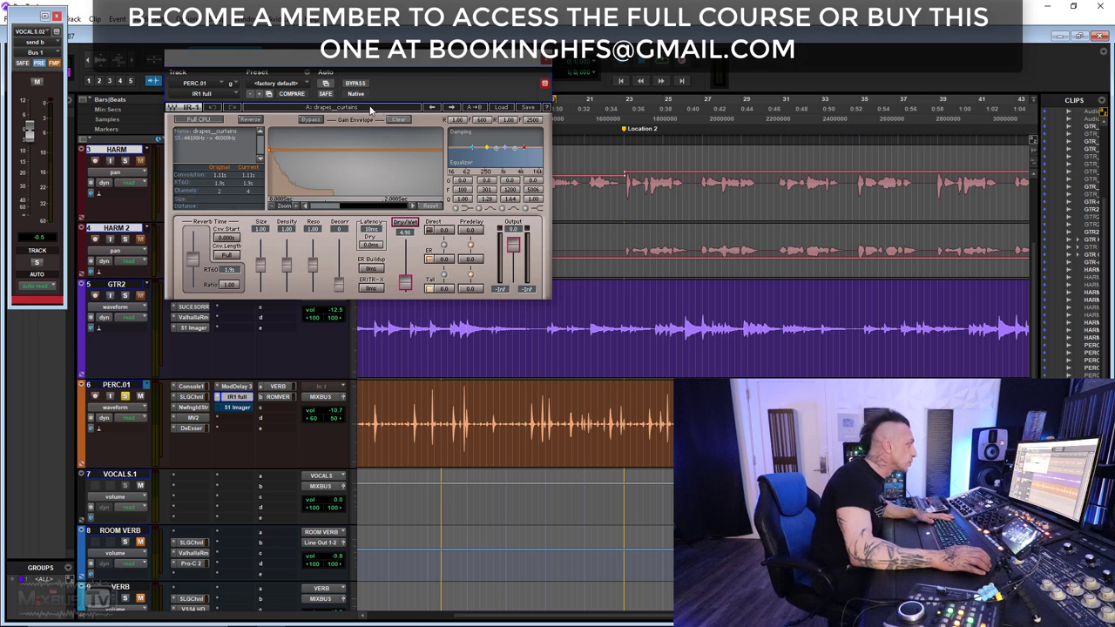
left_click(500, 106)
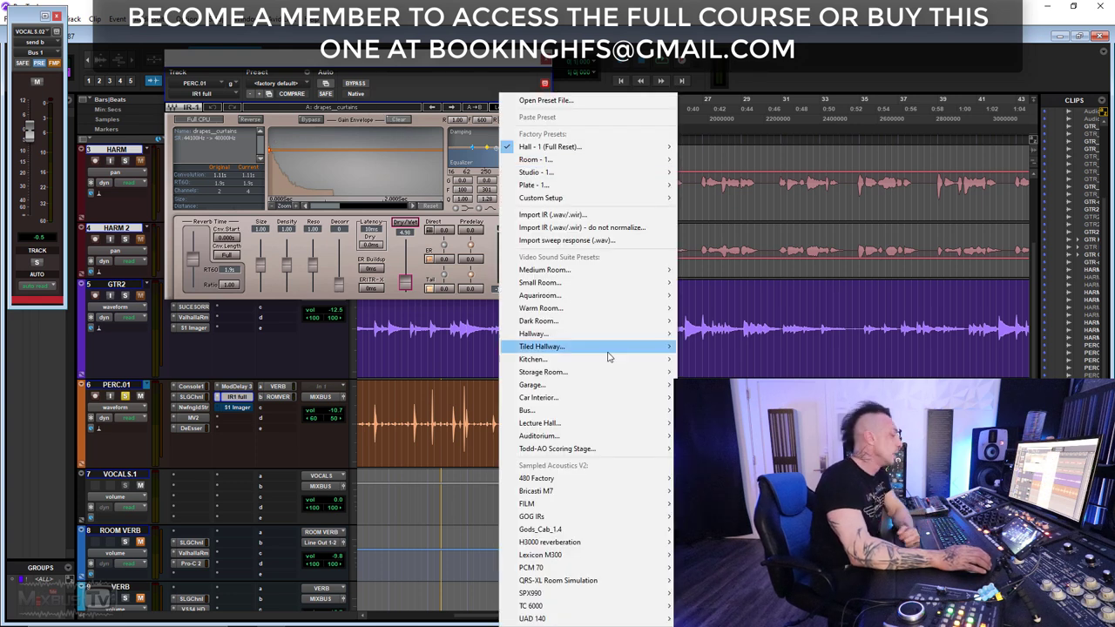
mouse_move(540, 503)
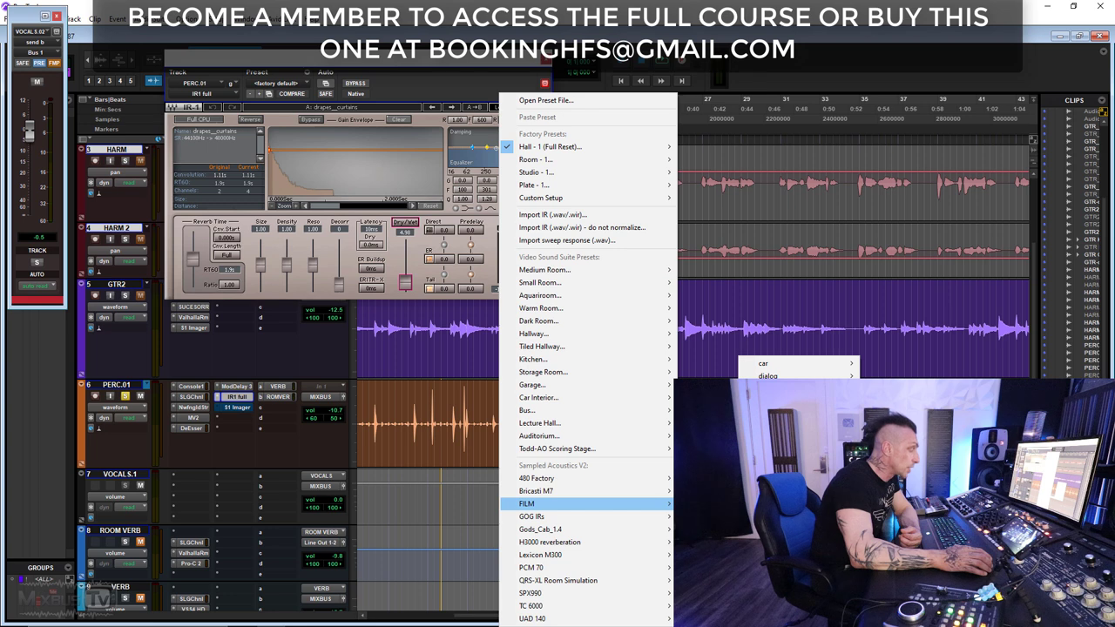
left_click(459, 97)
Step: Play the soloed PERC.01 track and compare the IR1 reverb bypassed and active
key("space")
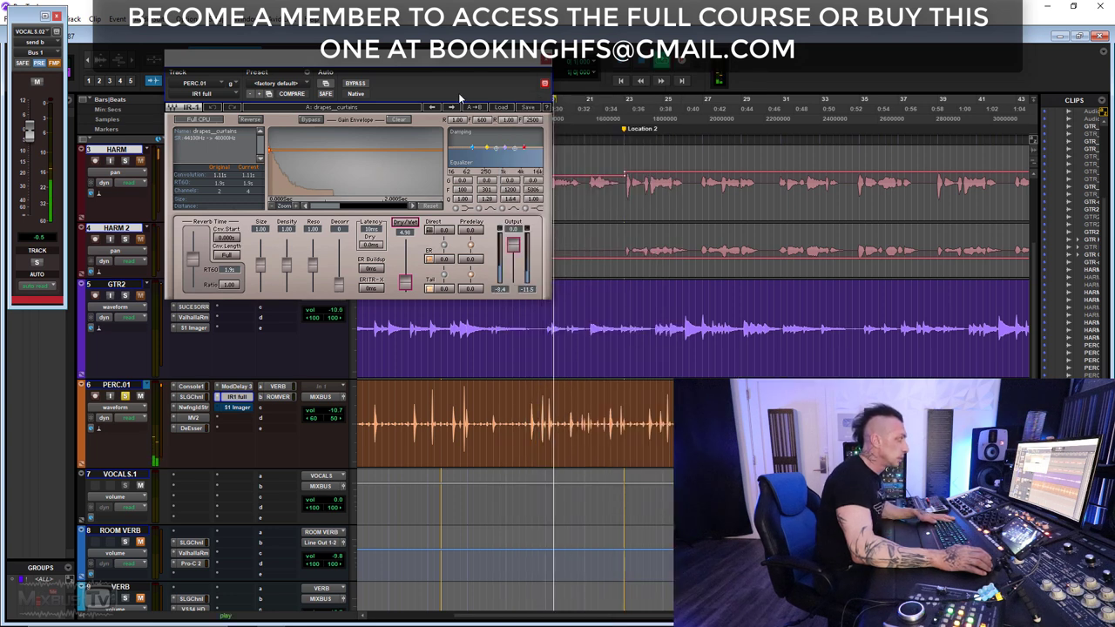
left_click(362, 84)
left_click(357, 84)
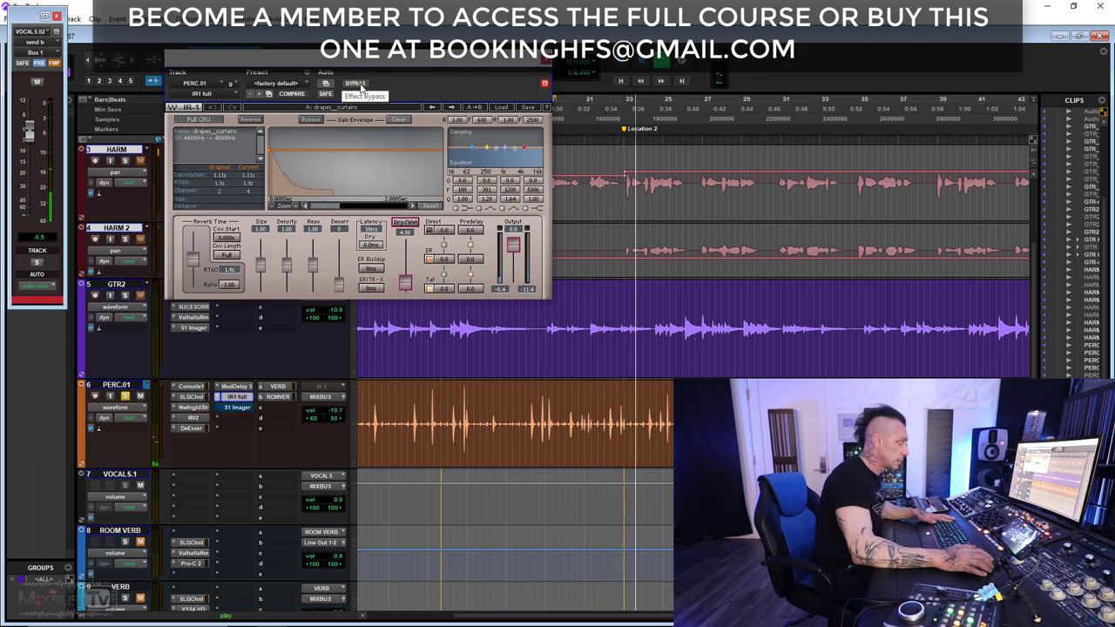